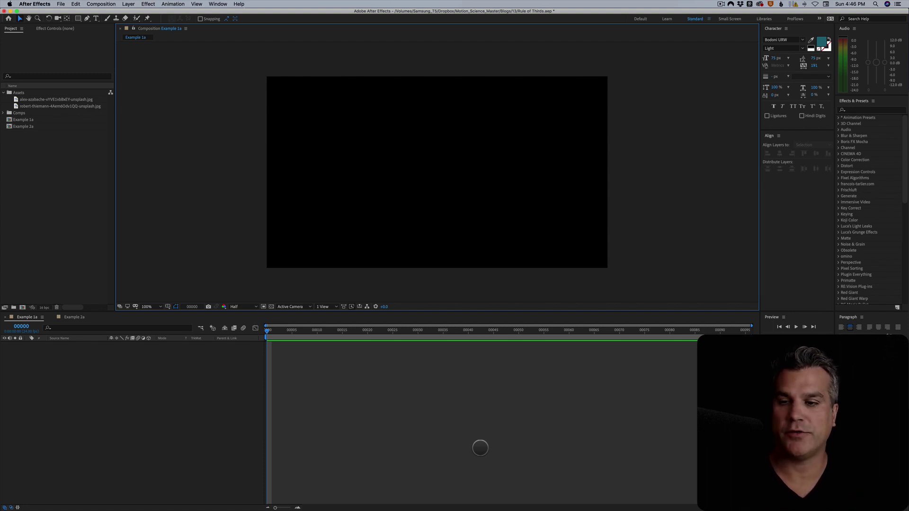
Add the foggy road photo to Example 1a and scale it to 98%
left_click(46, 100)
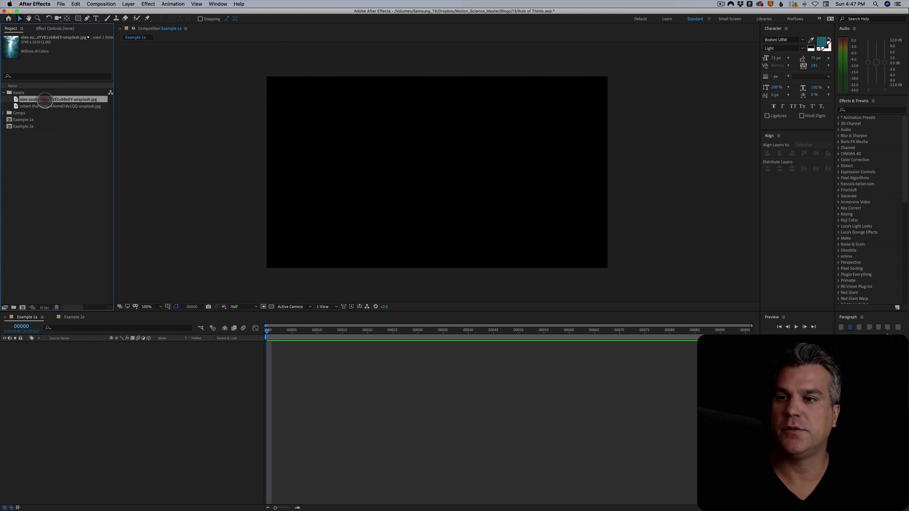
left_click_drag(45, 100, 122, 355)
key("s")
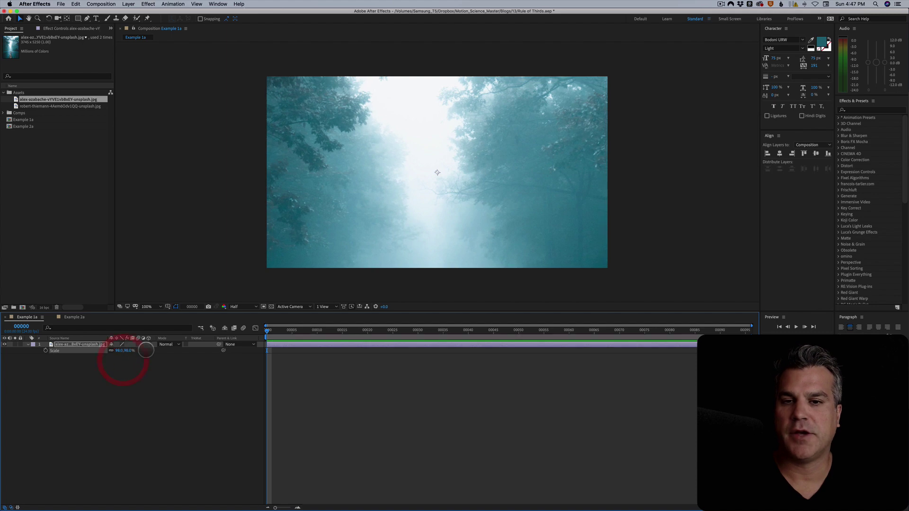
Review the composition's frame rate and duration in Composition Settings, leaving them unchanged
key("super+k")
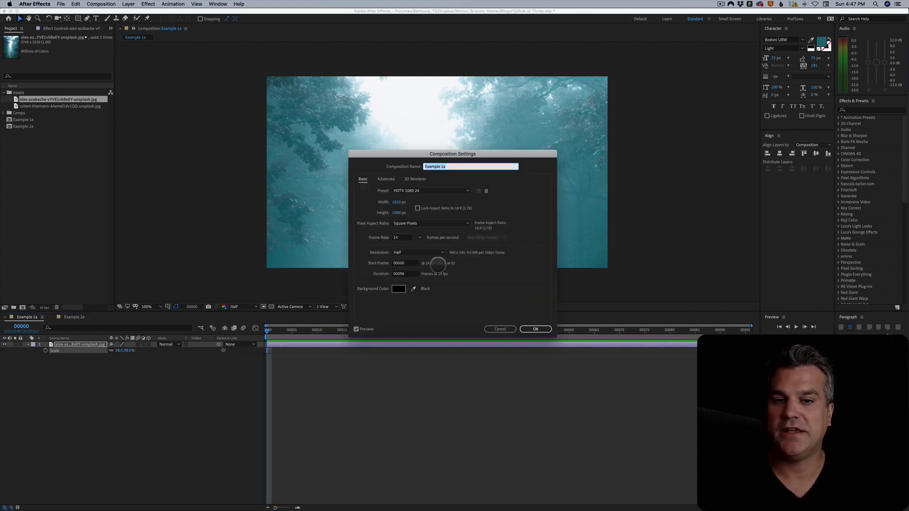
left_click(403, 237)
left_click(405, 274)
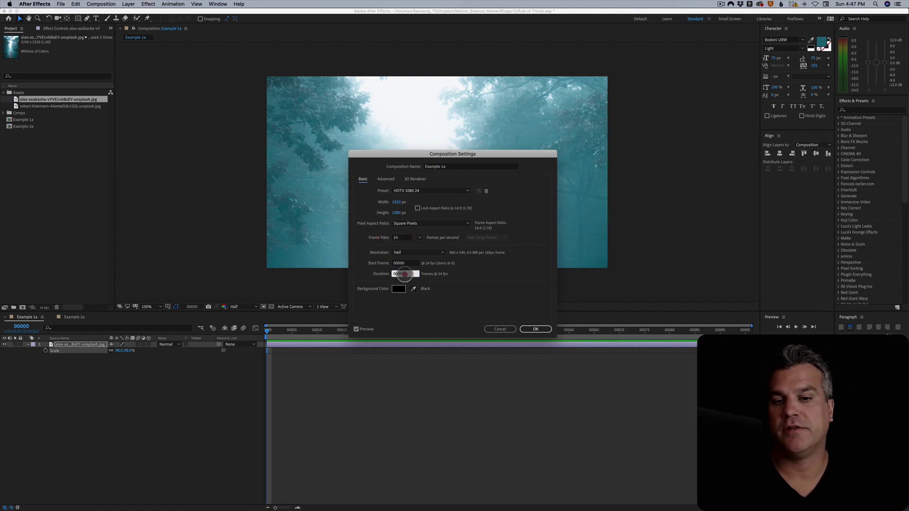
left_click(538, 330)
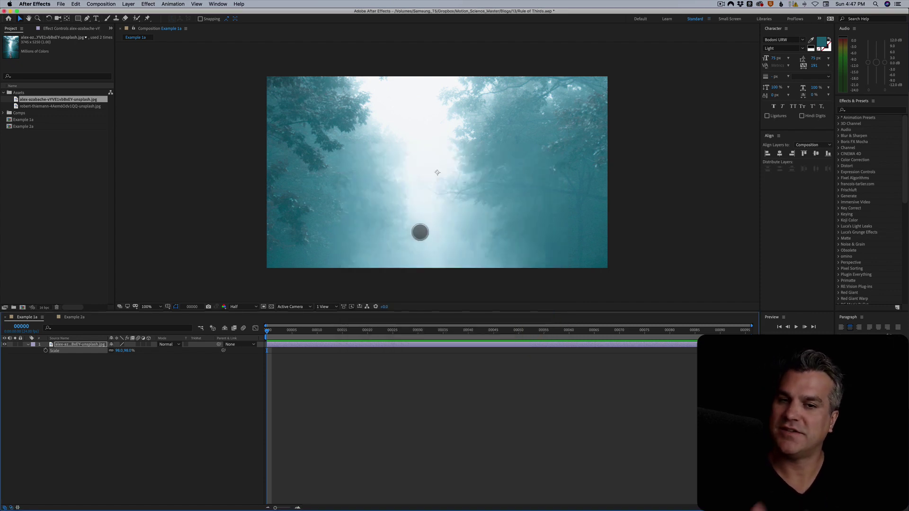
Move the photo up so the road shows along the bottom edge
left_click_drag(431, 237, 431, 178)
key("period")
key("comma")
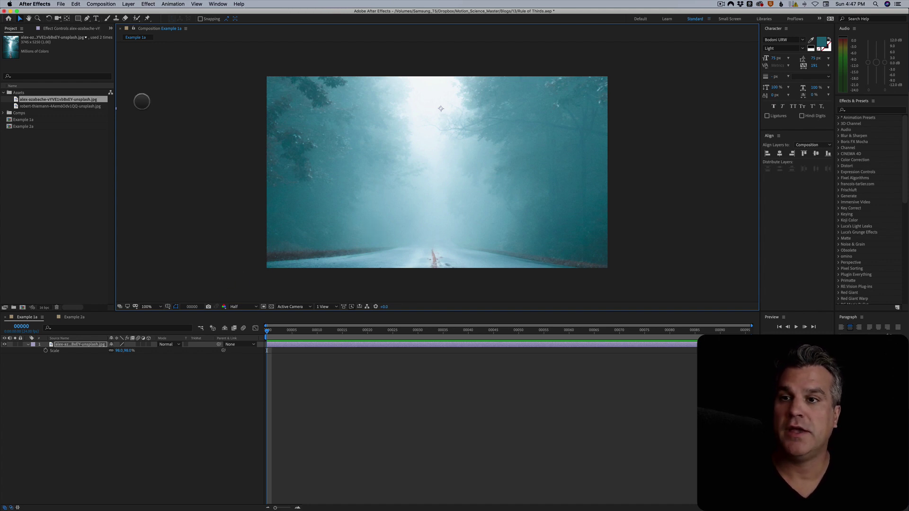
Create a 'STRANGE DAYS' text layer and move it above centre
left_click(95, 18)
left_click(369, 183)
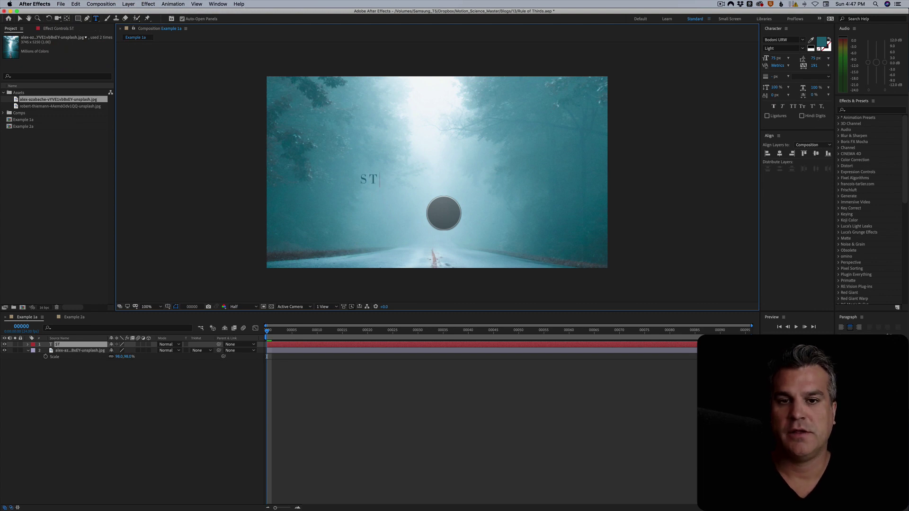
type("STRANGE DAYS")
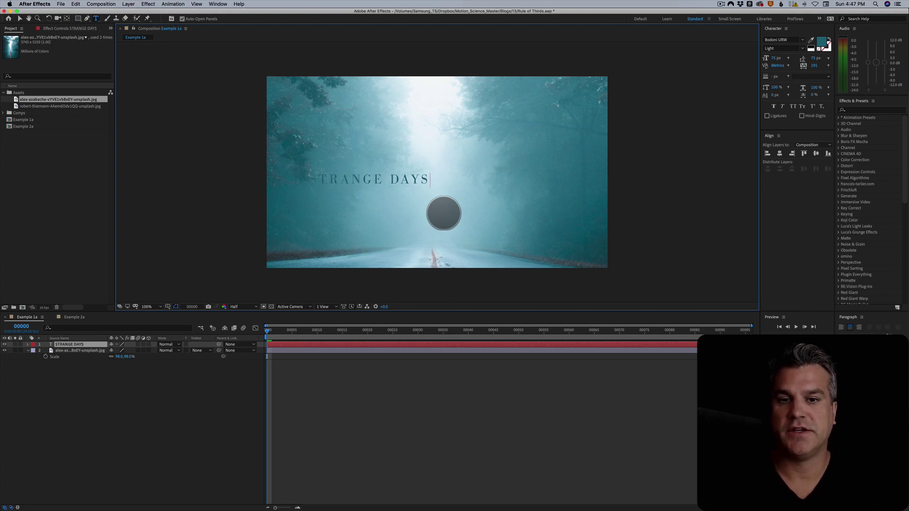
key("super+a")
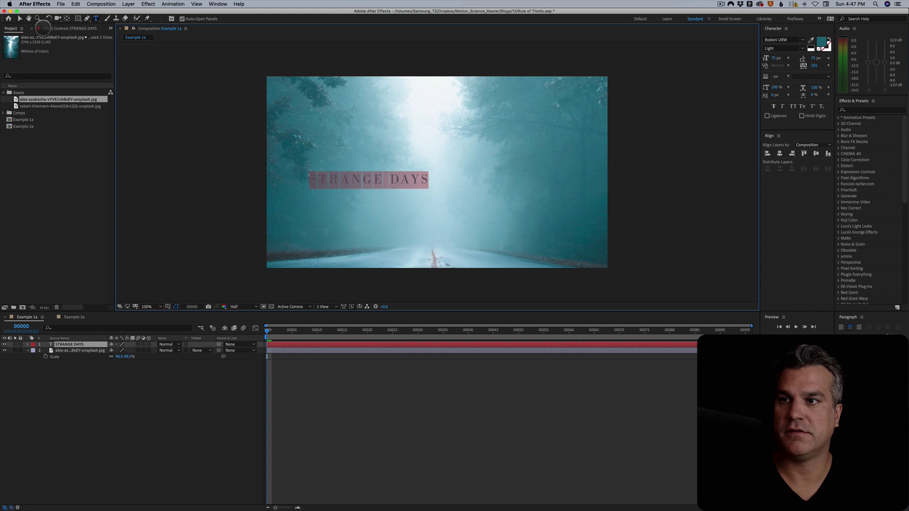
left_click(20, 18)
left_click_drag(364, 172, 387, 149)
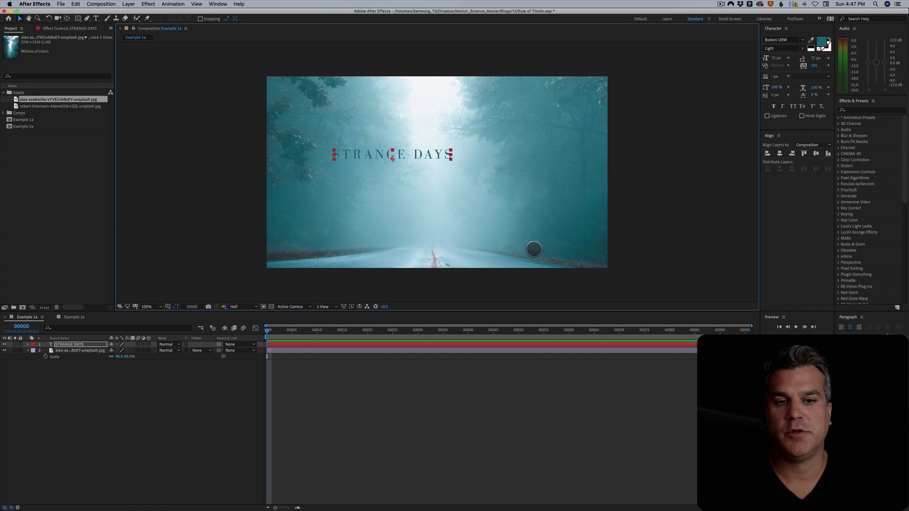
Colour the title dark teal sampled from the photo, after trying white and black
left_click(813, 48)
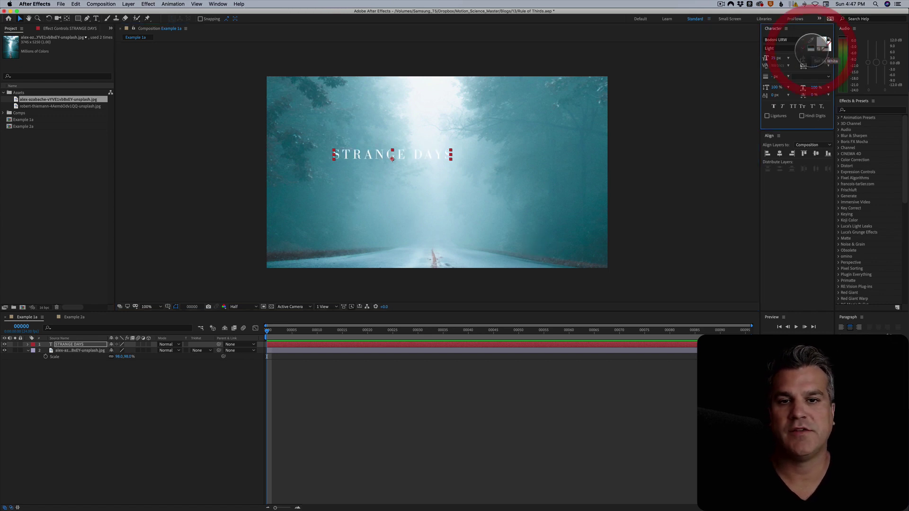
left_click(811, 46)
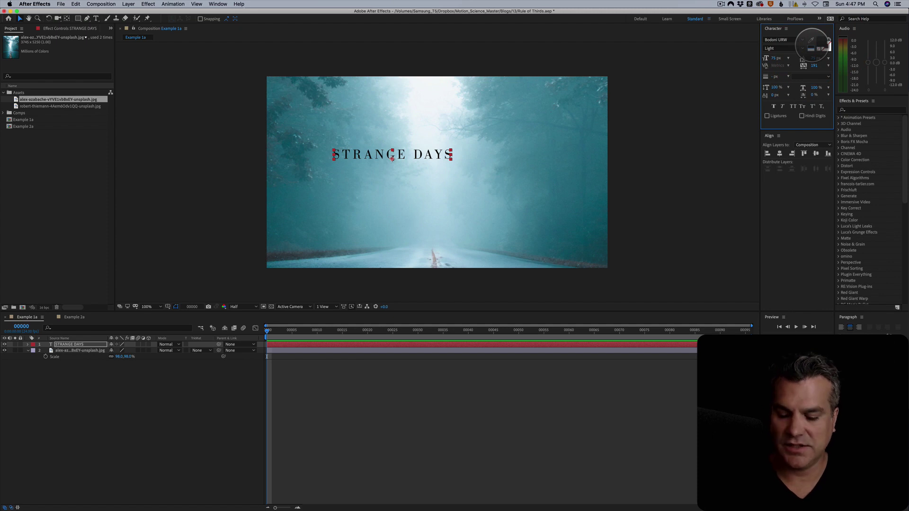
left_click(812, 48)
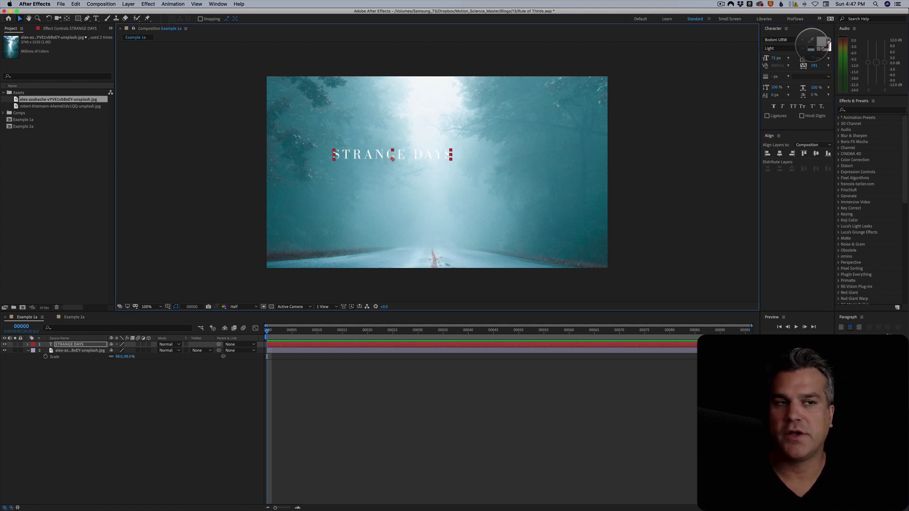
left_click(811, 40)
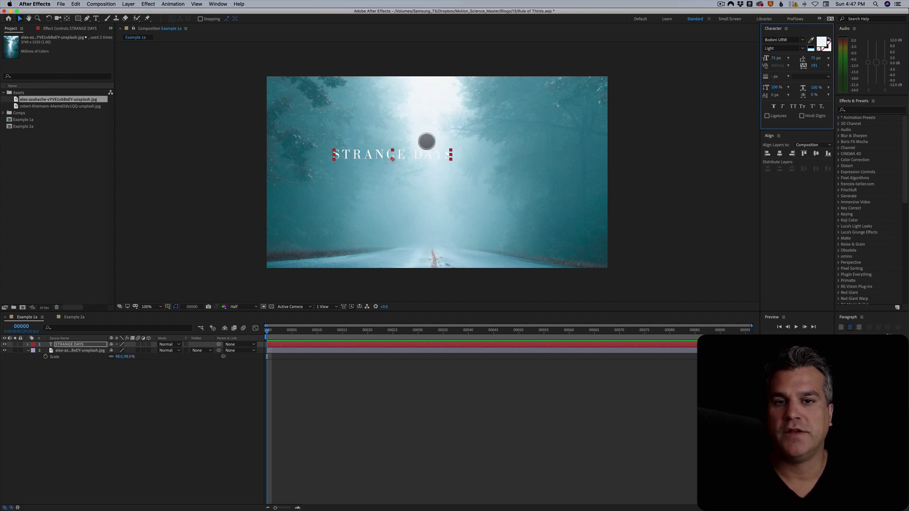
left_click(812, 39)
left_click(569, 254)
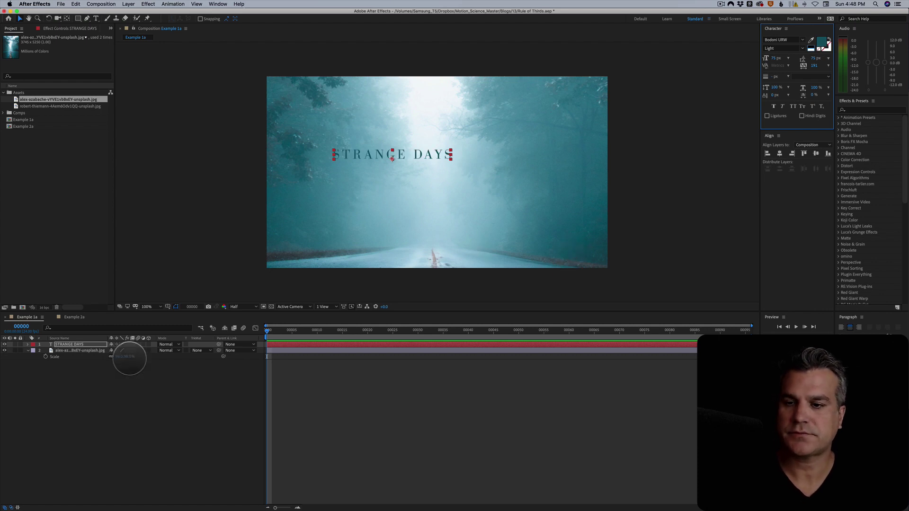
left_click(83, 350)
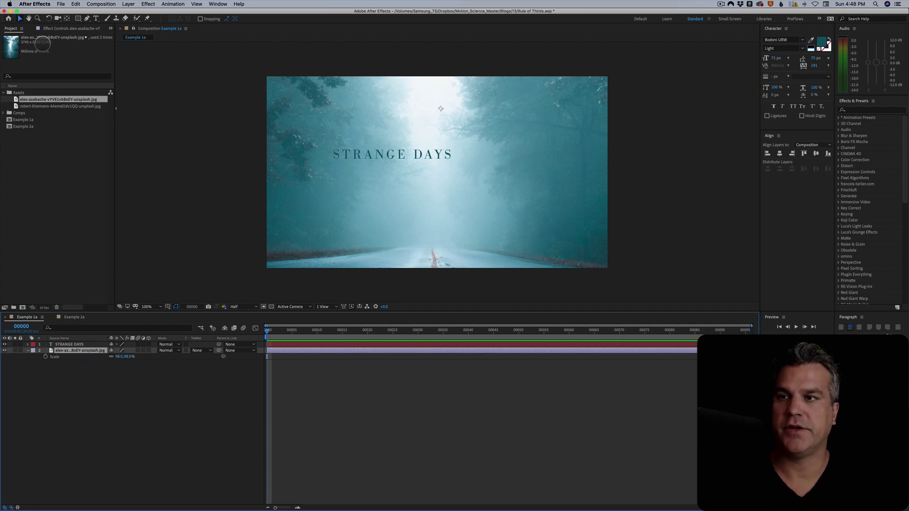
In Preferences > Grids & Guides, set Proportional Grid Horizontal and Vertical to 3
left_click(35, 4)
mouse_move(86, 23)
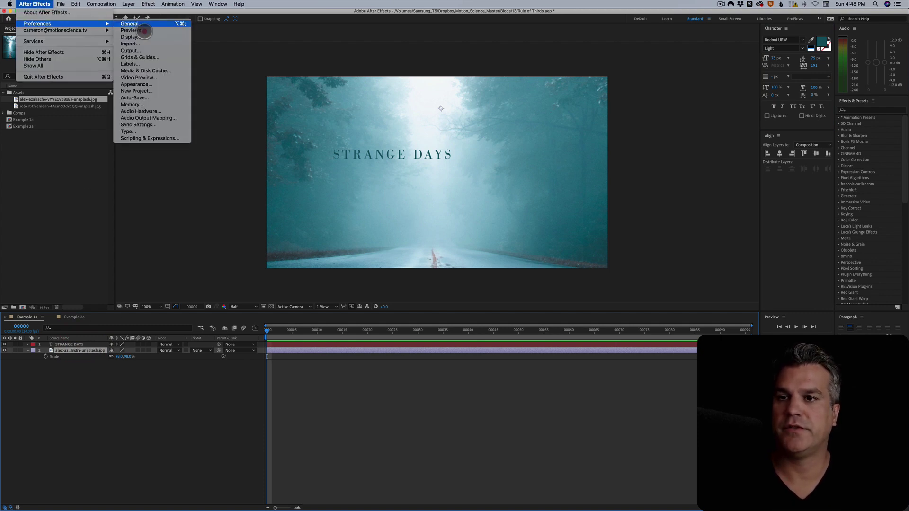
left_click(145, 58)
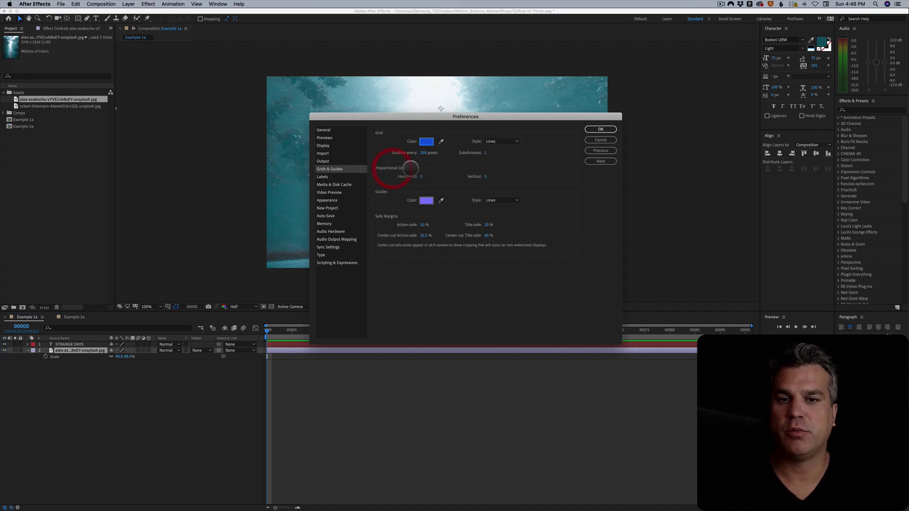
left_click(421, 177)
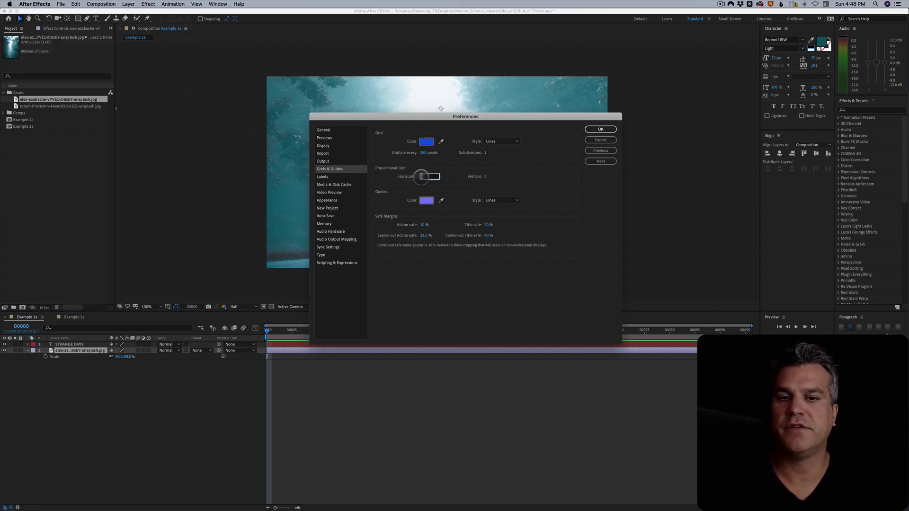
left_click(486, 177)
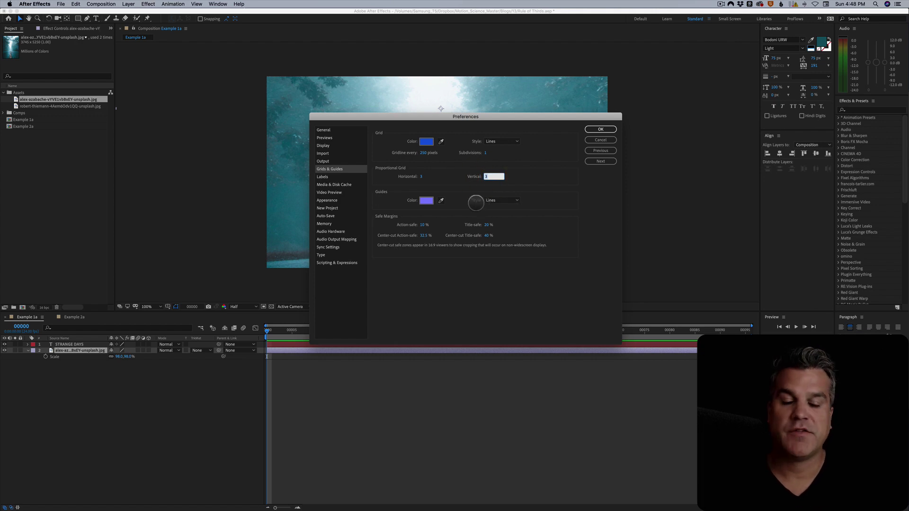
left_click(421, 177)
left_click(487, 177)
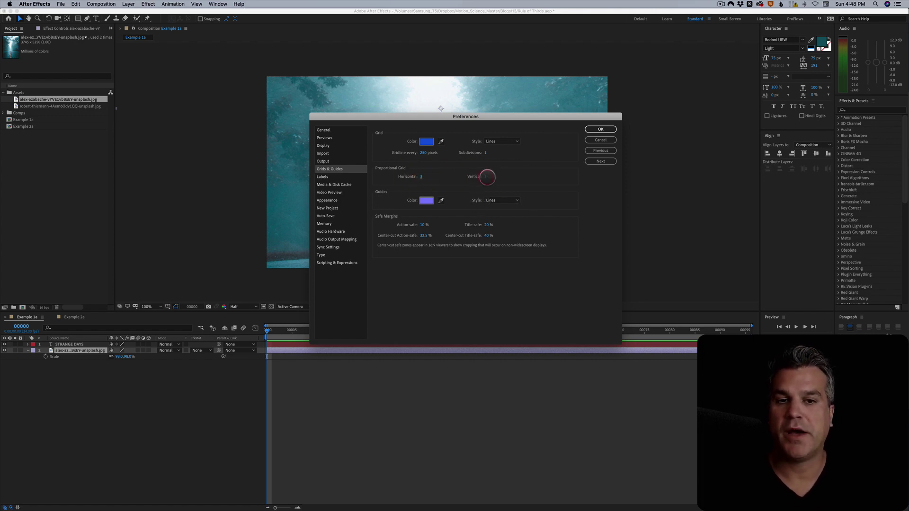
left_click(609, 128)
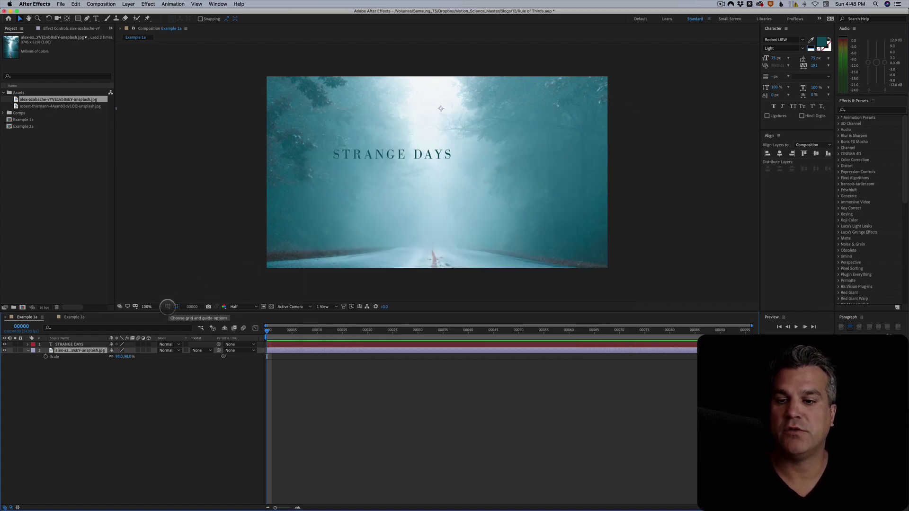
Enable Proportional Grid from the viewer's grid and guide options
left_click(168, 307)
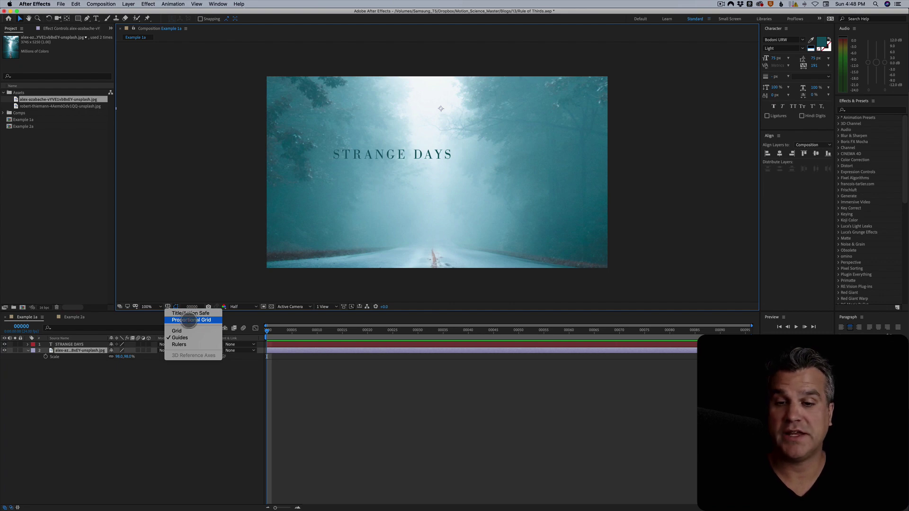
left_click(189, 320)
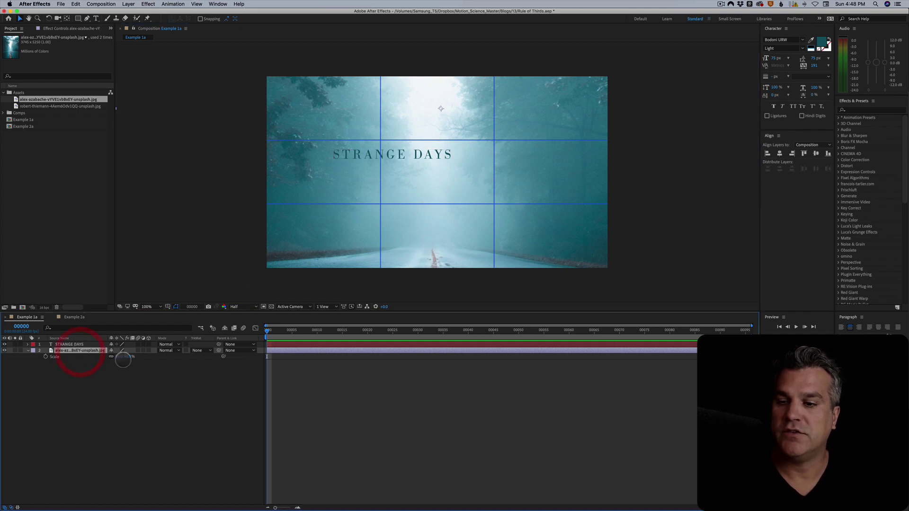
Hide the title, shrink the road photo below 91%, and align the road with the right third
left_click_drag(125, 357, 22, 351)
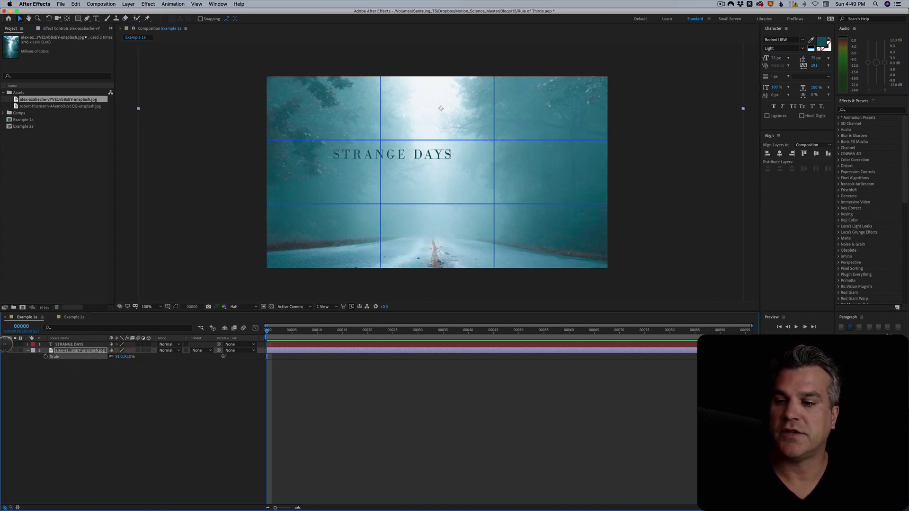
left_click(4, 344)
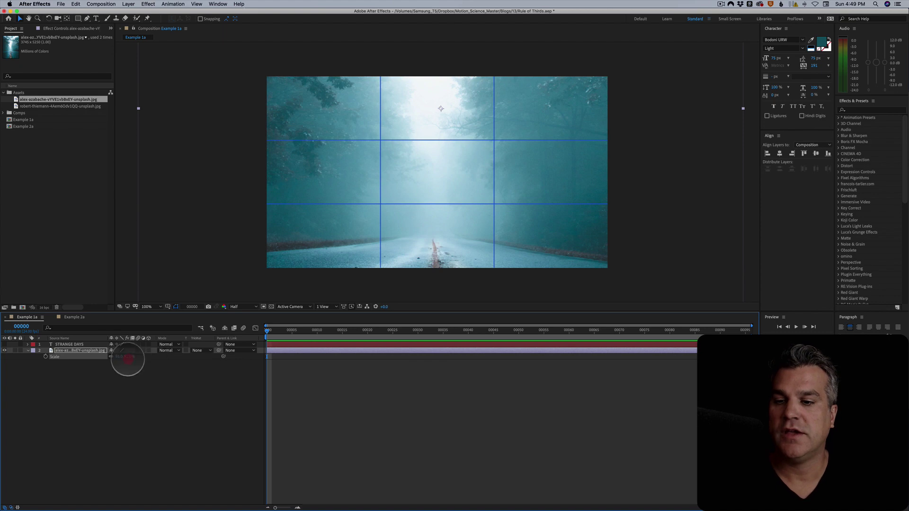
left_click_drag(125, 357, 126, 364)
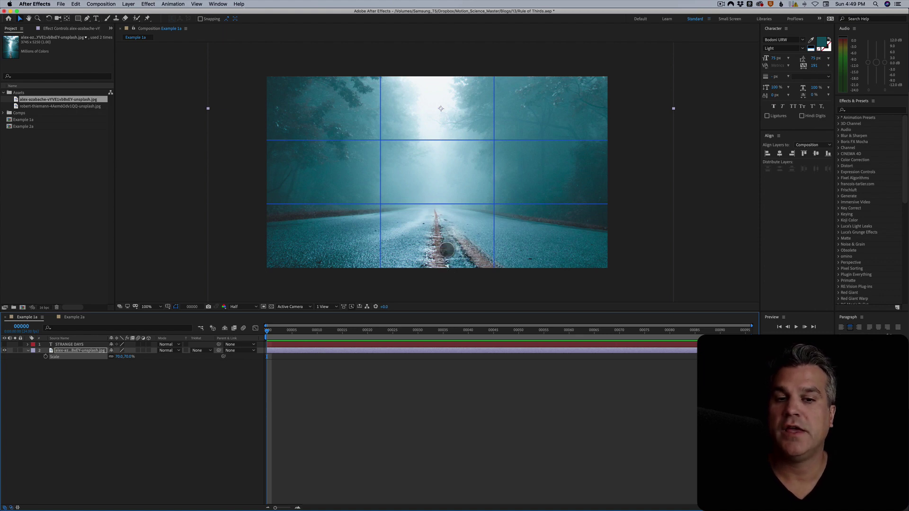
left_click_drag(446, 249, 444, 247)
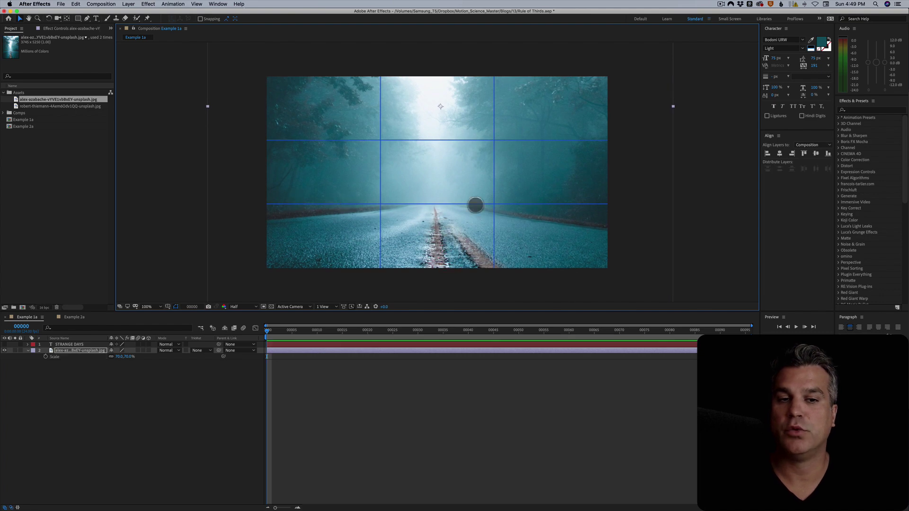
left_click_drag(421, 230, 478, 226)
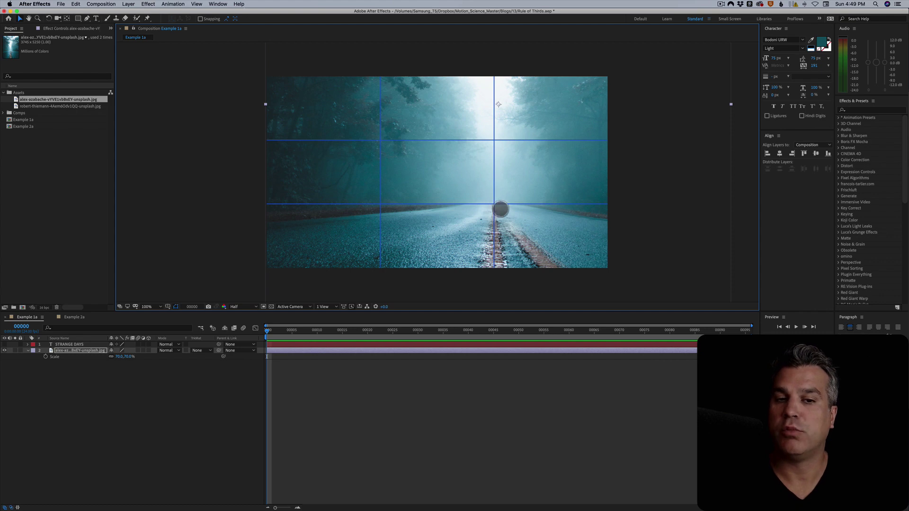
Toggle the proportional thirds grid off and back on, deselecting the road photo
left_click(167, 306)
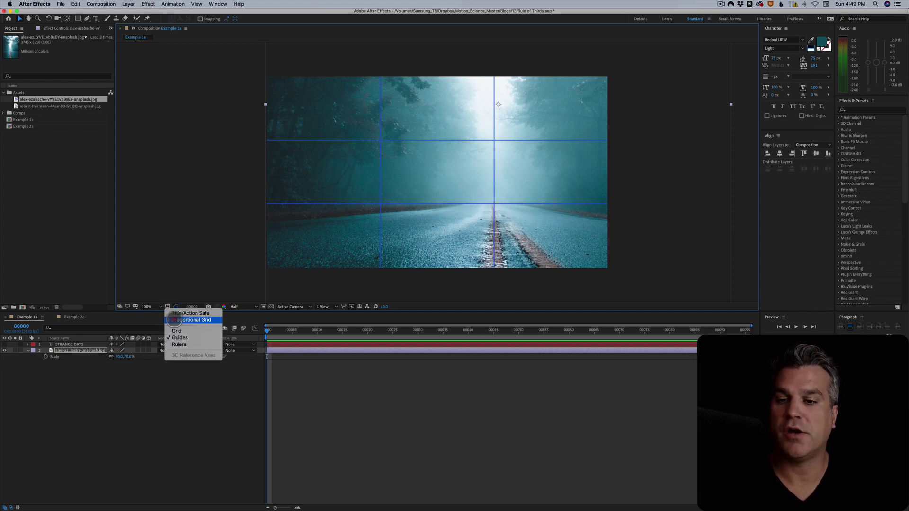
left_click(177, 316)
left_click(452, 398)
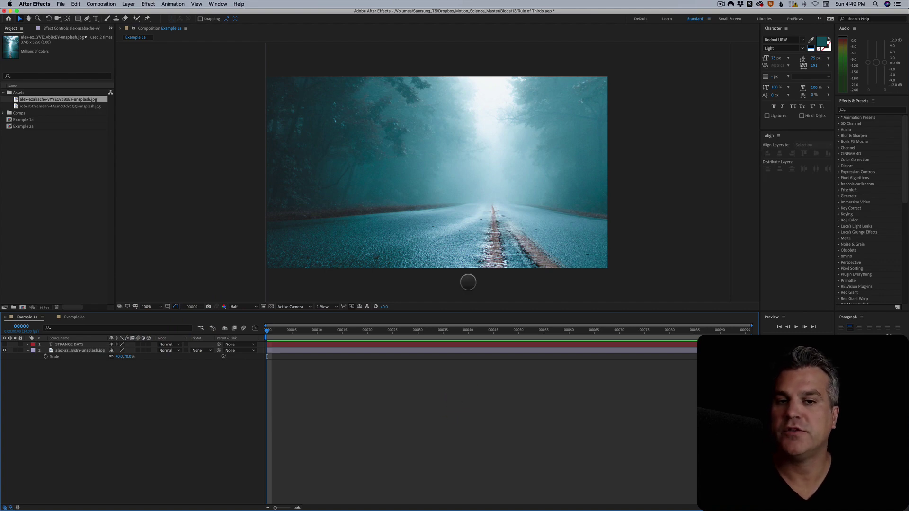
left_click(167, 306)
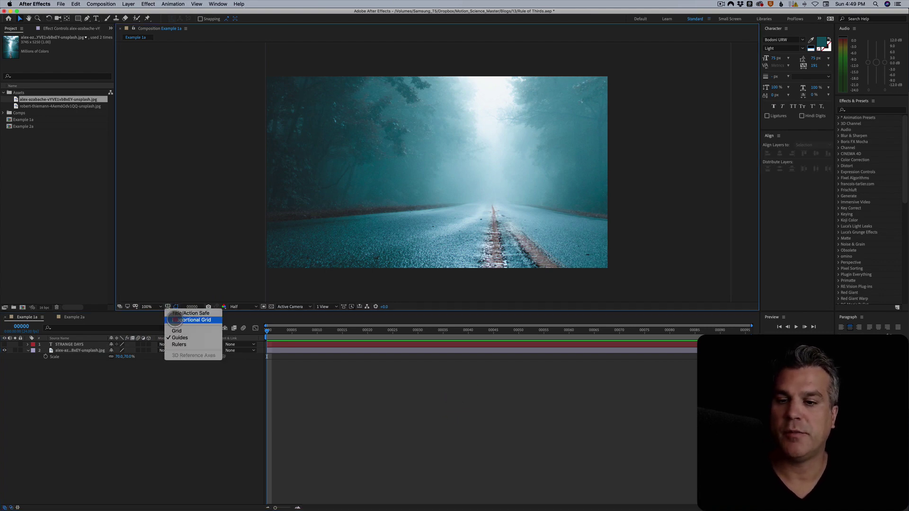
left_click(176, 320)
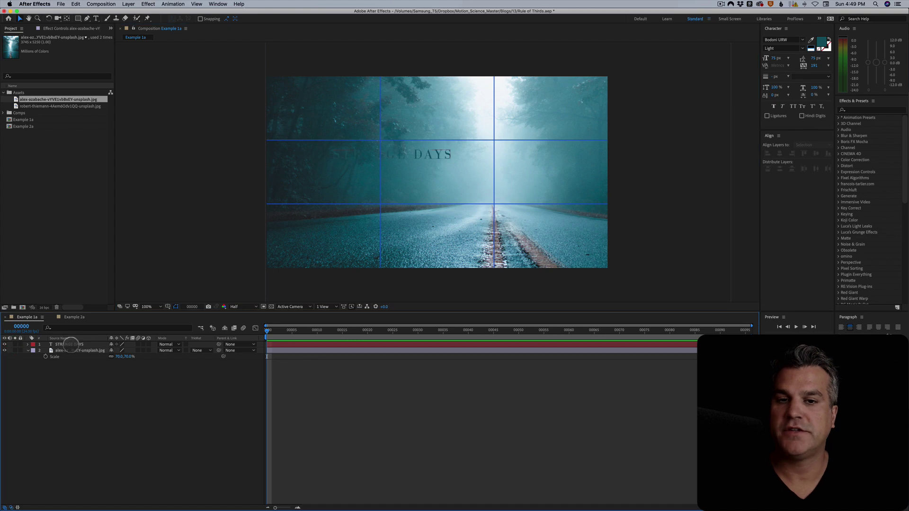
Move STRANGE DAYS onto the upper third line and colour it with a light fog sample
left_click(70, 345)
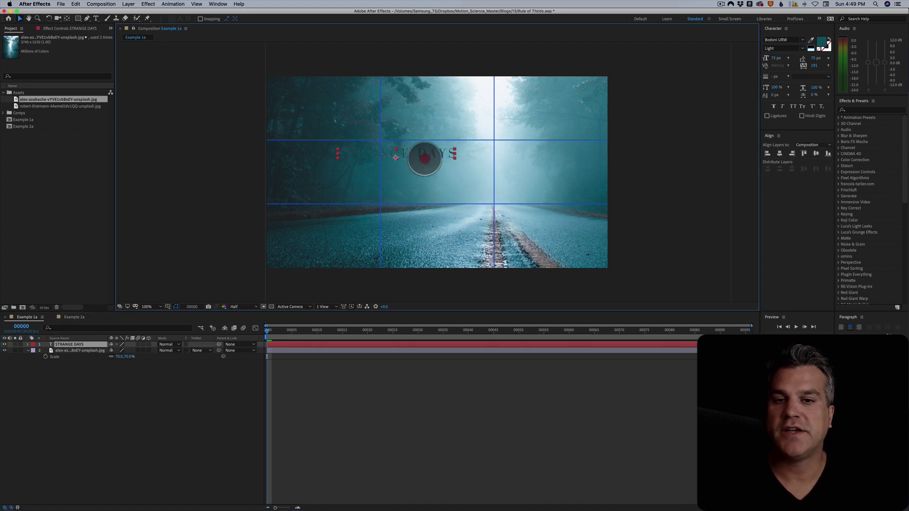
left_click_drag(425, 158, 406, 142)
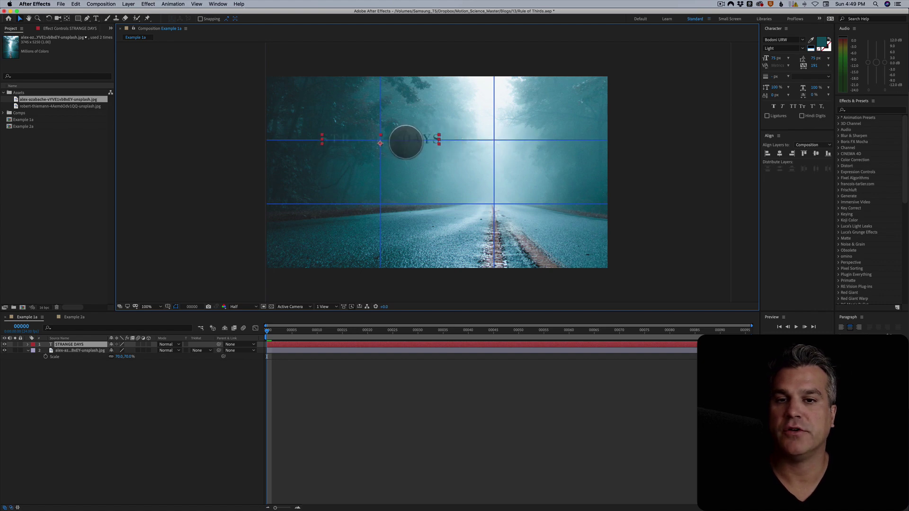
left_click_drag(380, 141, 384, 142)
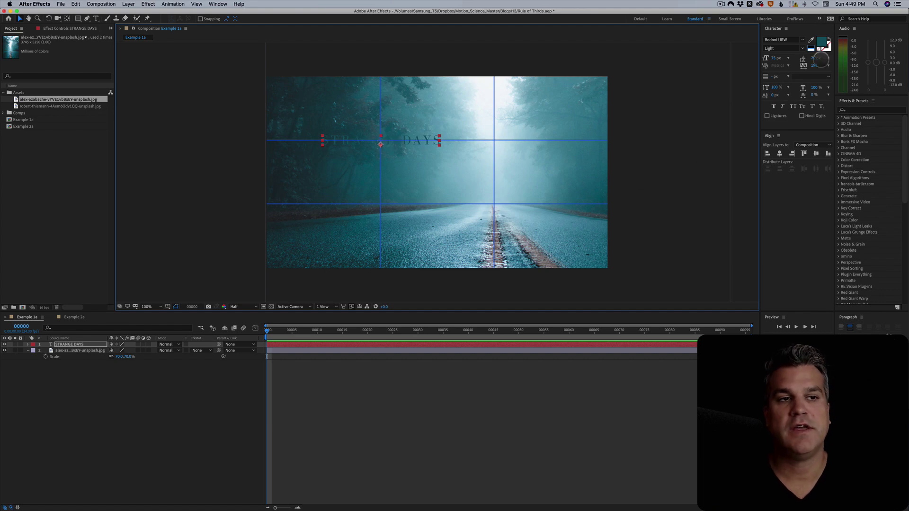
left_click_drag(810, 40, 497, 156)
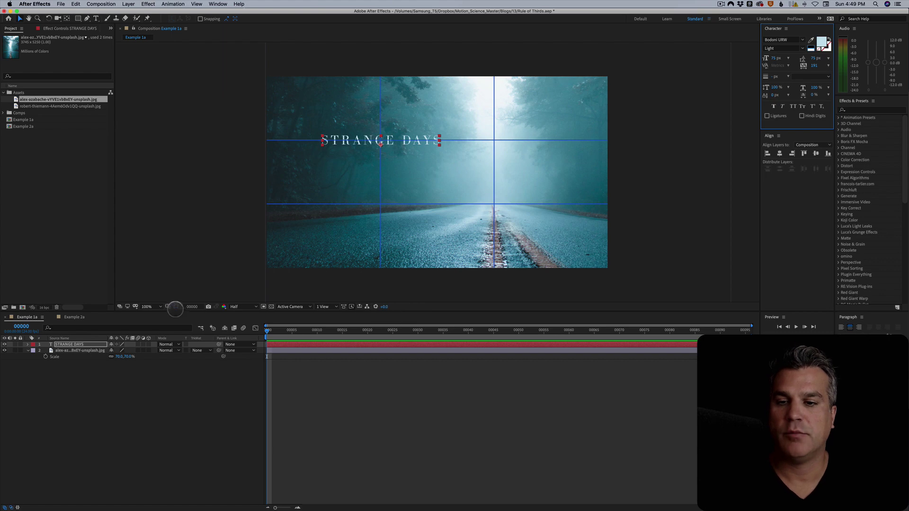
Turn off the proportional grid and deselect the text layer
left_click(168, 306)
left_click(179, 338)
left_click(433, 413)
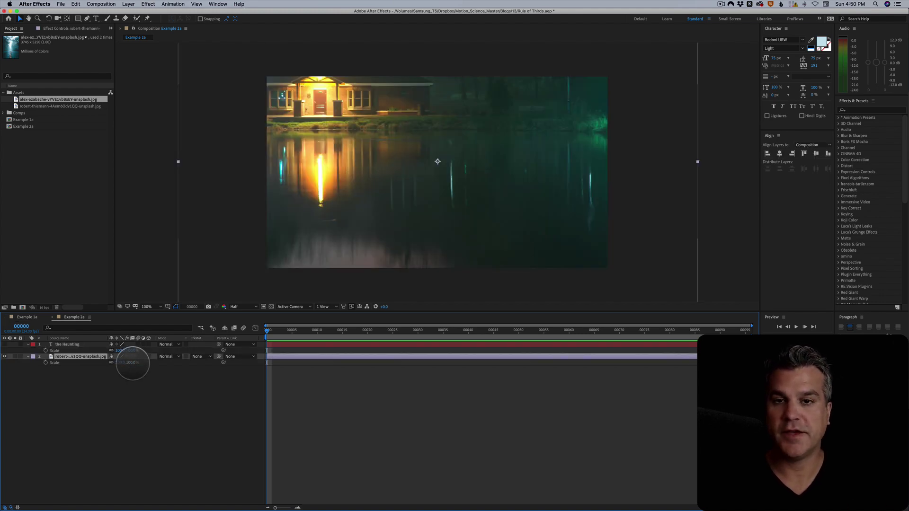
Scale the night lake house photo down to 64% and nudge it slightly down-left
left_click_drag(132, 363, 126, 372)
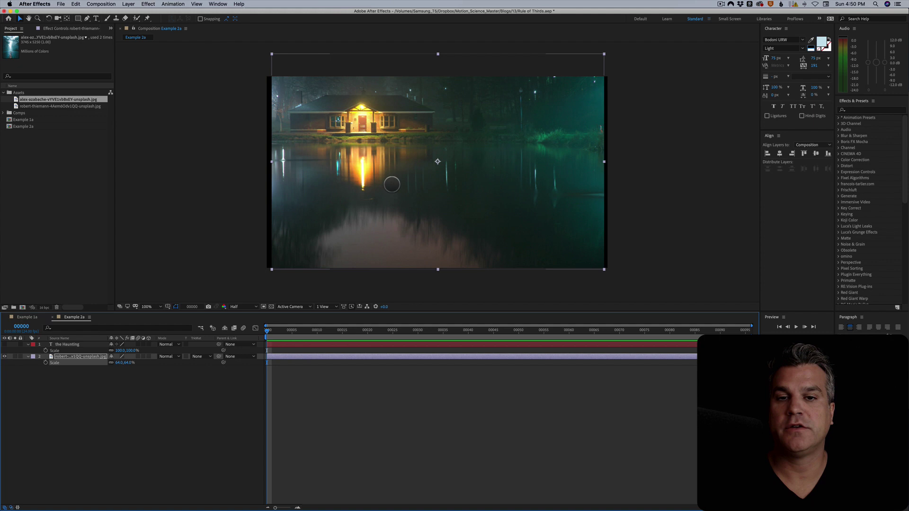
left_click_drag(403, 186, 403, 188)
left_click(176, 307)
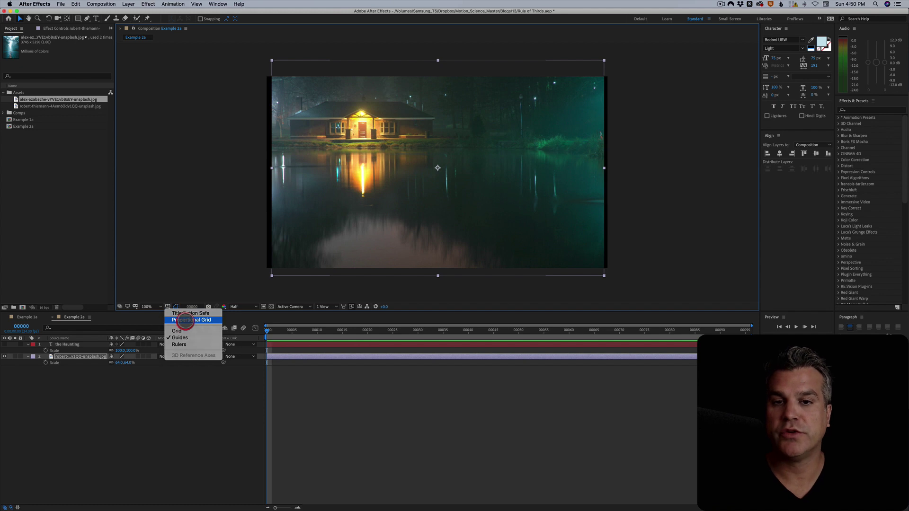
Show the proportional grid and confirm its 3 × 3 divisions in Grids & Guides preferences
left_click(186, 321)
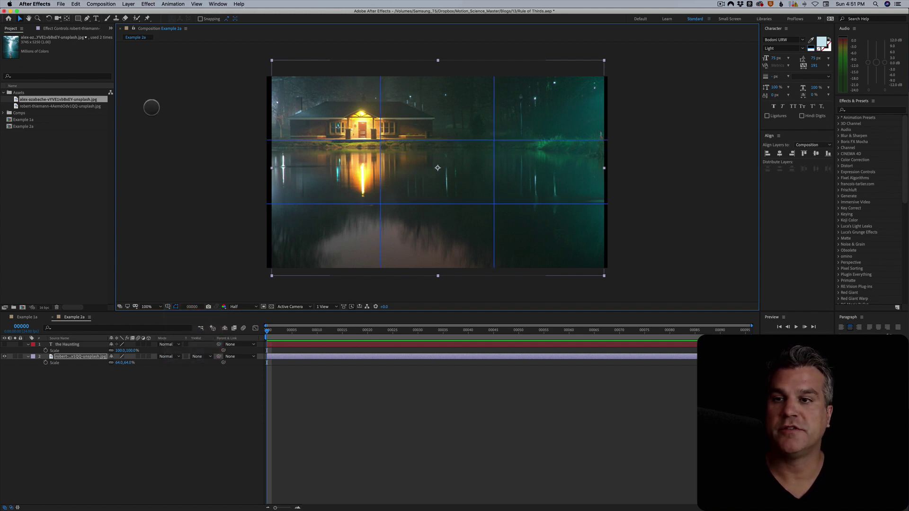
left_click(34, 4)
mouse_move(107, 24)
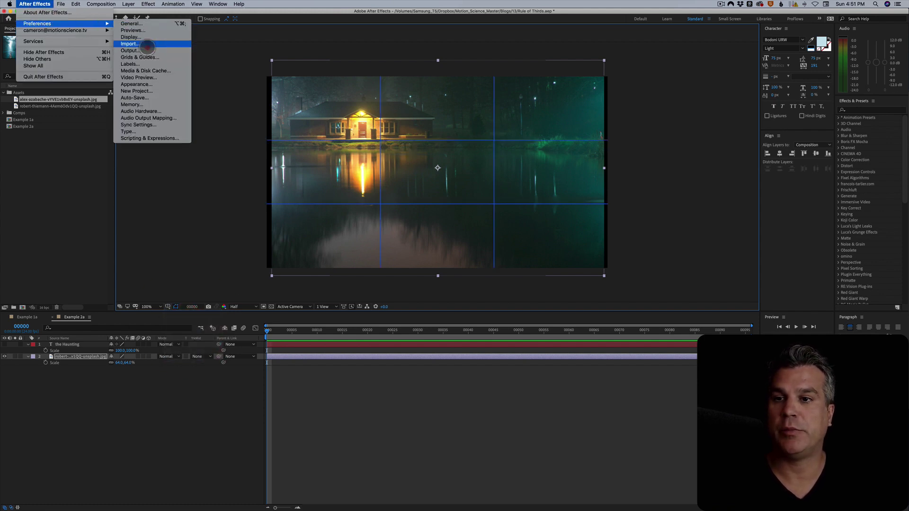
left_click(253, 96)
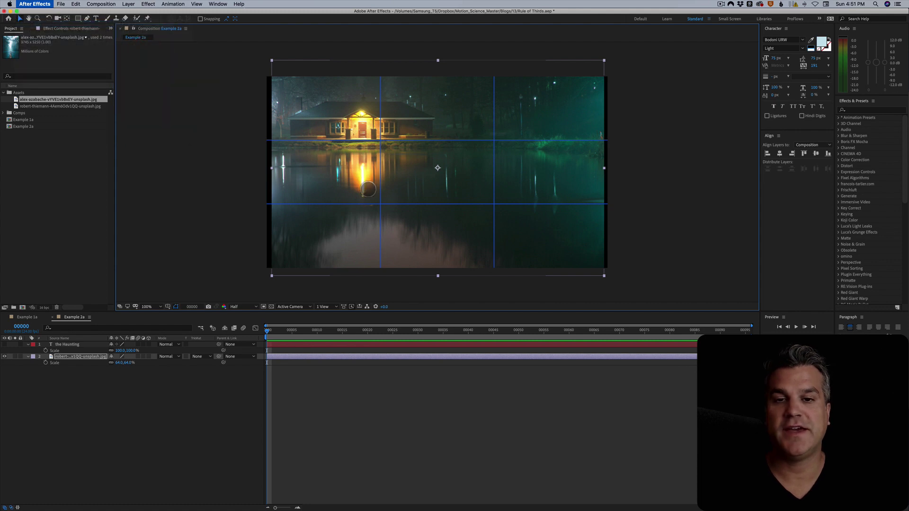
key("super+alt+semicolon")
left_click(487, 176)
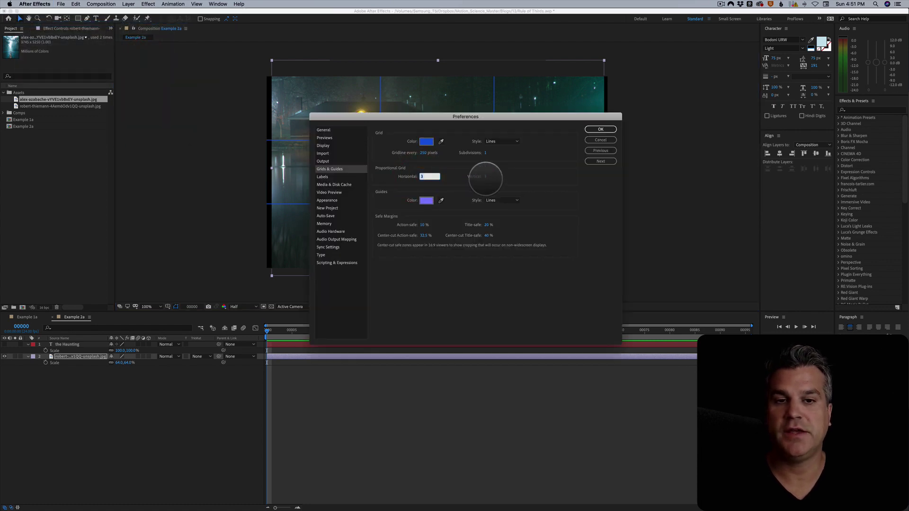
left_click(600, 129)
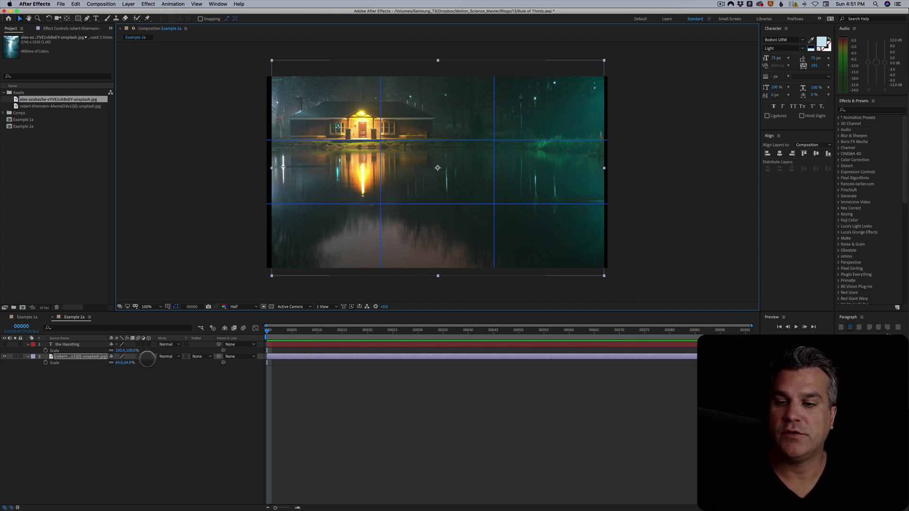
Enlarge the lake house photo to 80% and move the lit house onto the upper-left thirds intersection
left_click_drag(127, 363, 135, 365)
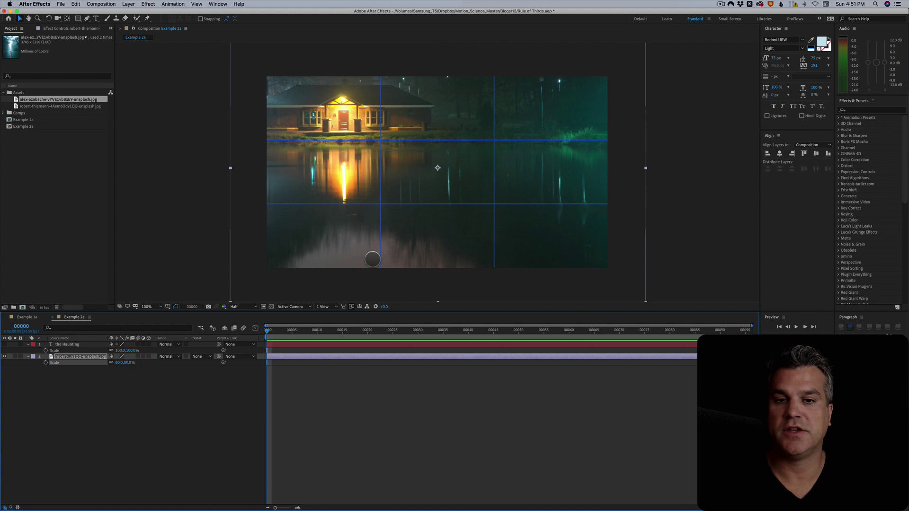
left_click_drag(401, 185, 440, 203)
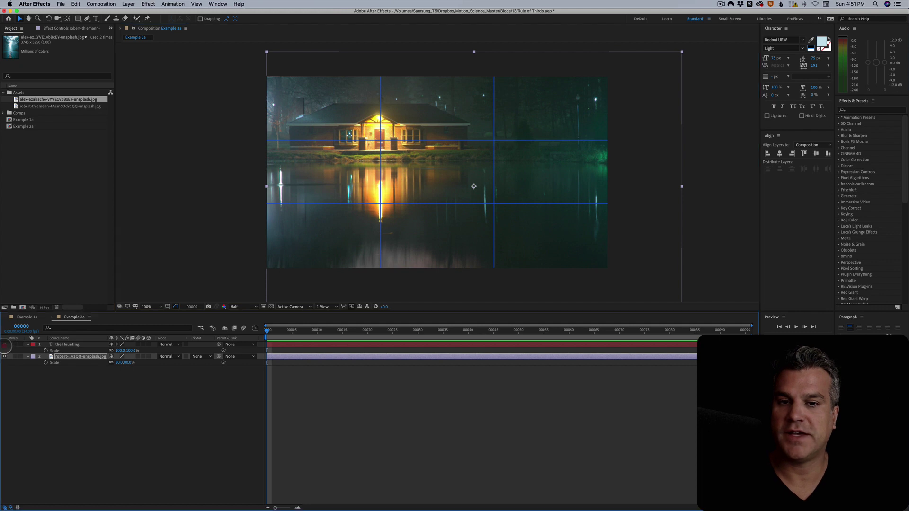
Show the 'the Haunting' text layer and move it onto the lower-right thirds intersection
left_click(4, 344)
left_click(81, 344)
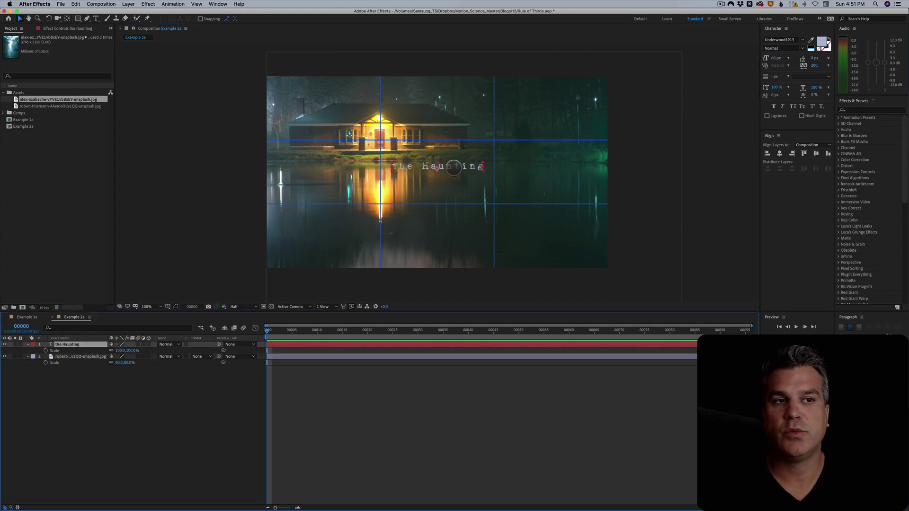
left_click_drag(453, 166, 507, 202)
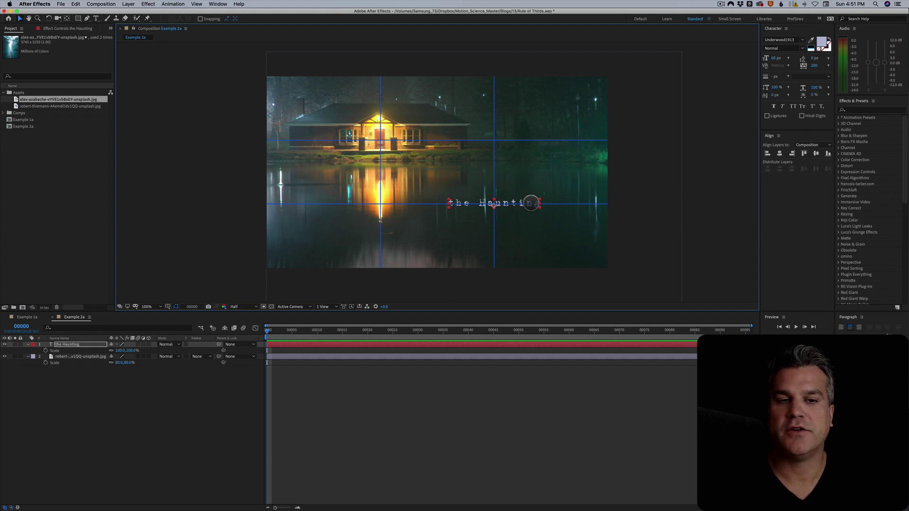
Sample the house's warm light as the pale-yellow fill for 'the Haunting', then deselect the layer
left_click(811, 40)
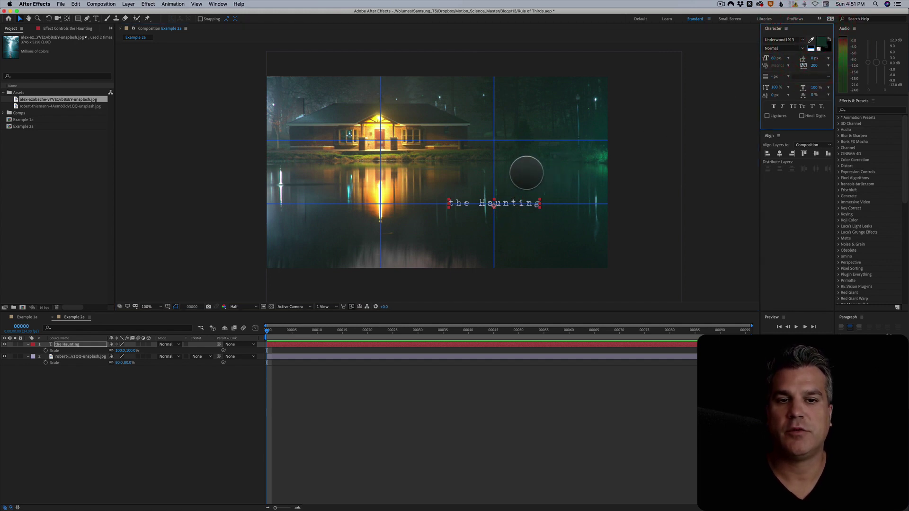
left_click(524, 174)
left_click(812, 39)
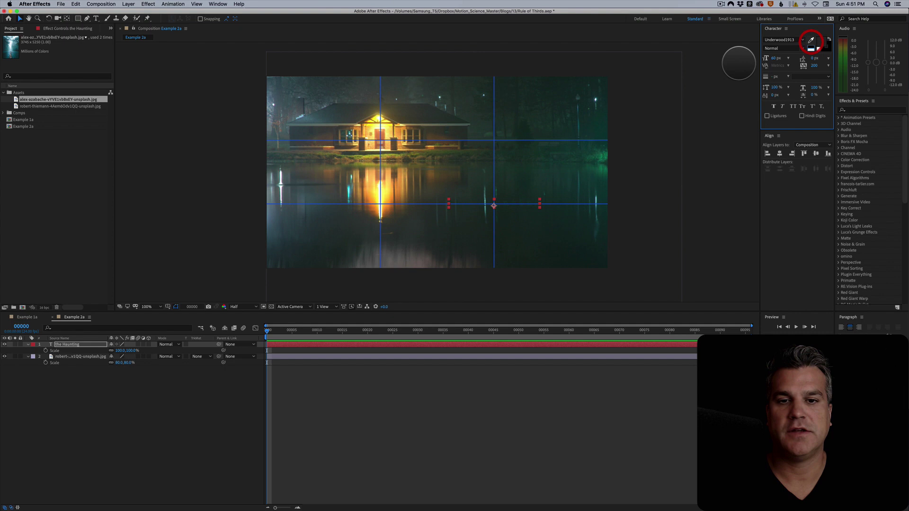
left_click(377, 118)
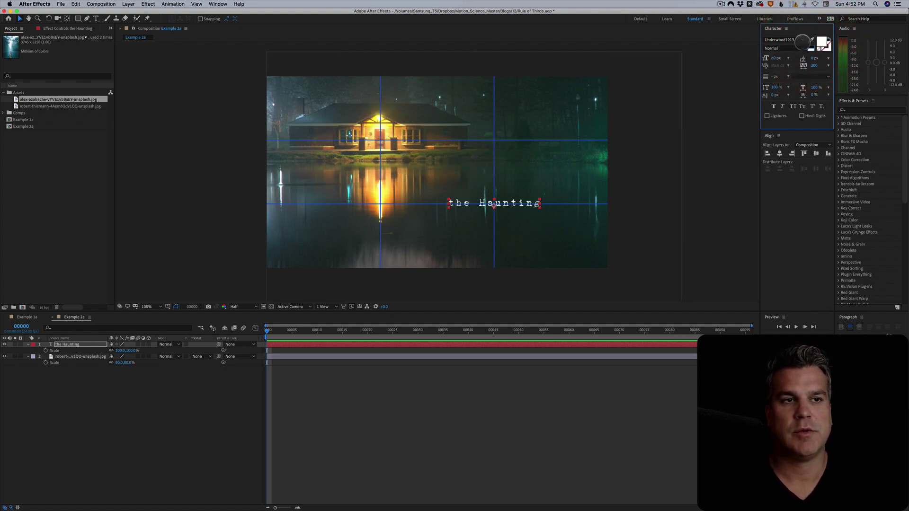
left_click(811, 40)
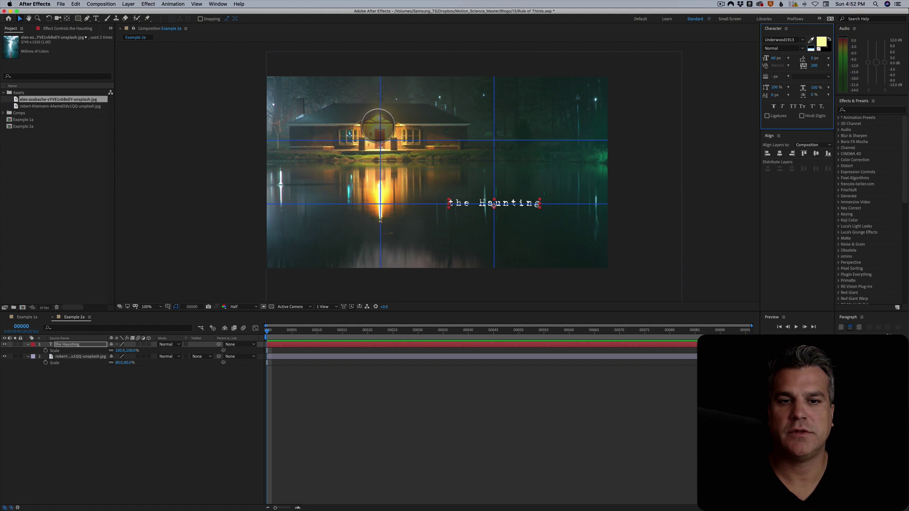
left_click(379, 125)
left_click(502, 379)
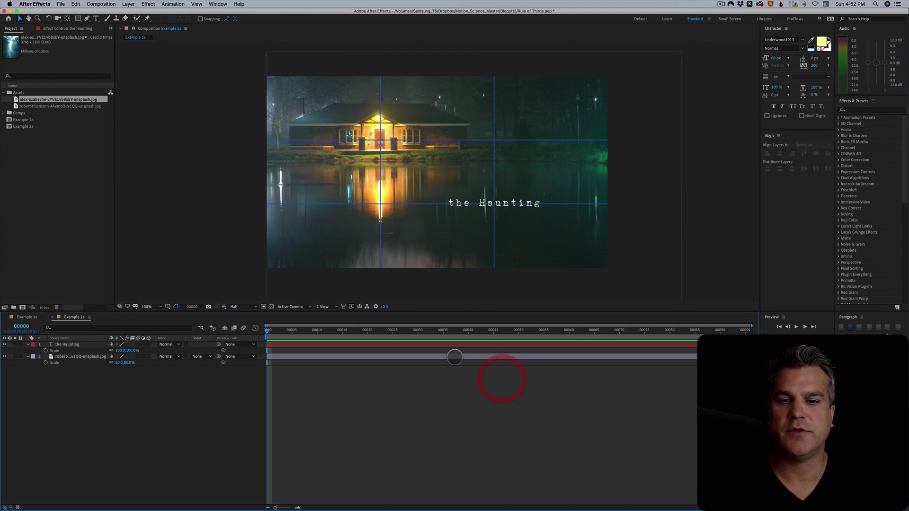
Turn off the Proportional Grid in the viewer's grid and guide options
left_click(168, 307)
left_click(175, 319)
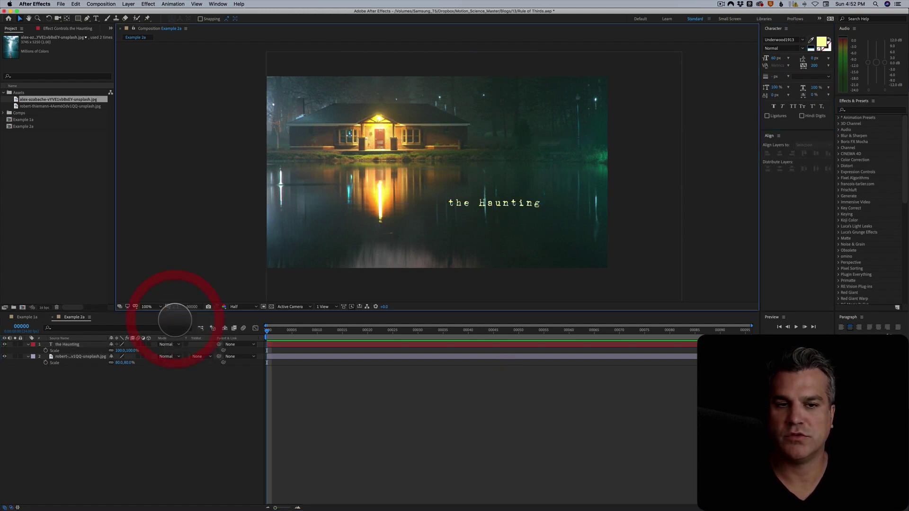